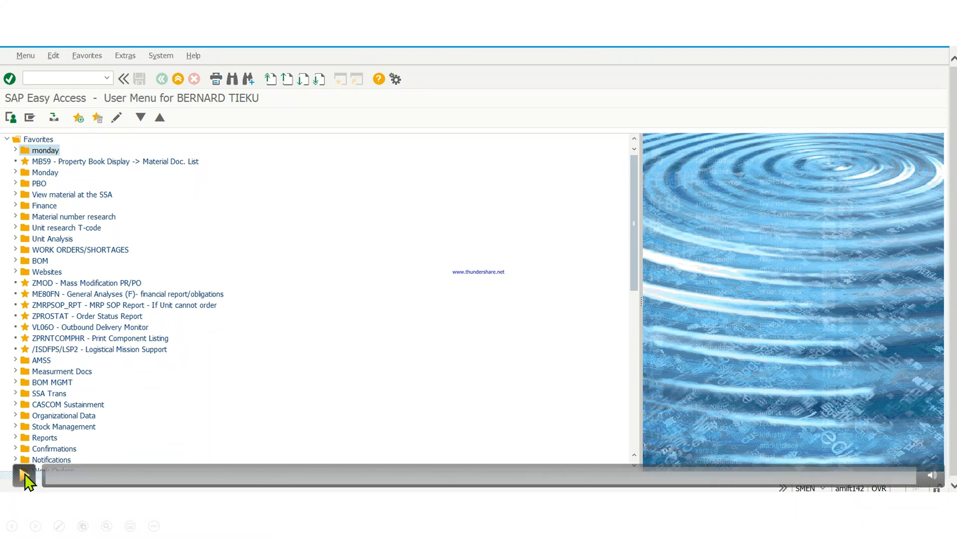
Reach the PB01 order selection from the supply menu, then back out to the user menu
click(24, 477)
click(47, 475)
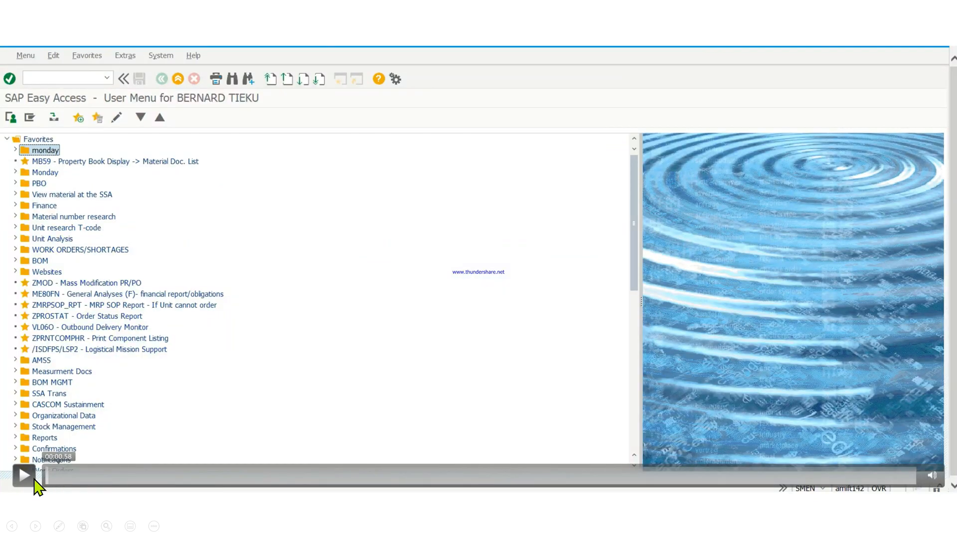
click(25, 477)
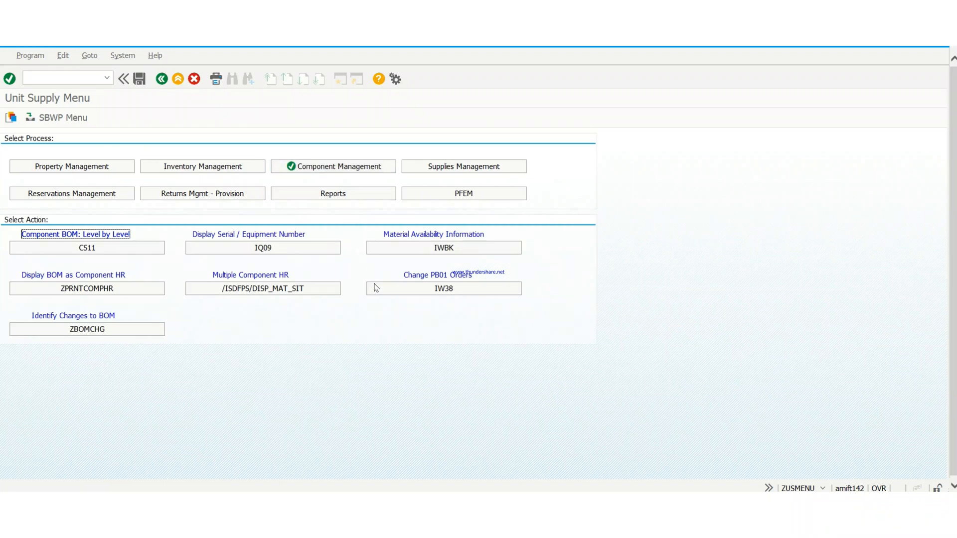
click(426, 297)
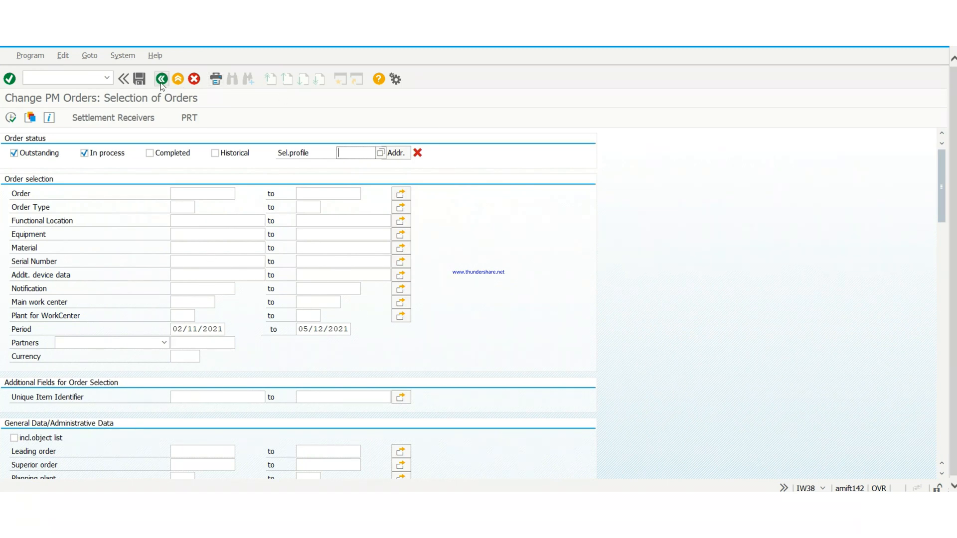
click(193, 79)
click(161, 78)
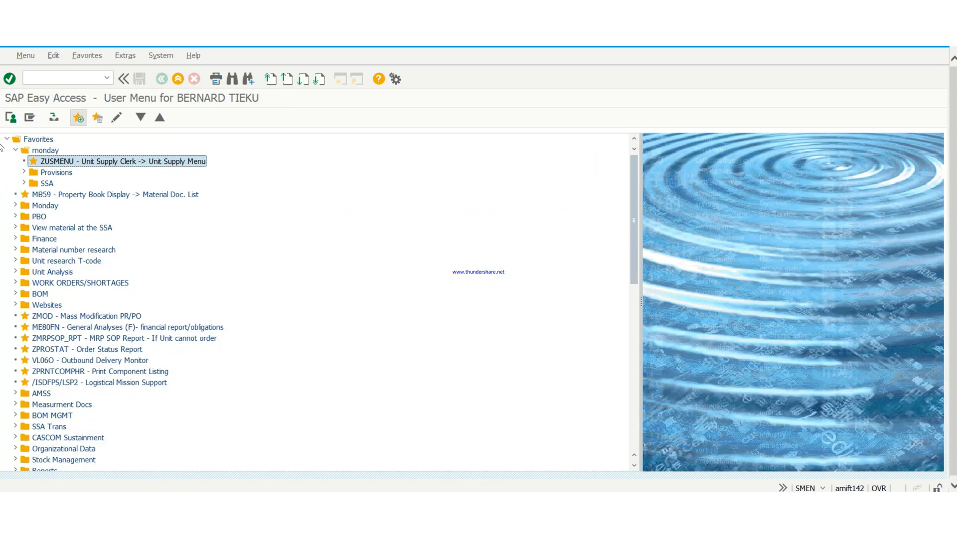
Start transaction IW38 from the command field to reopen Change PM Orders selection
click(23, 152)
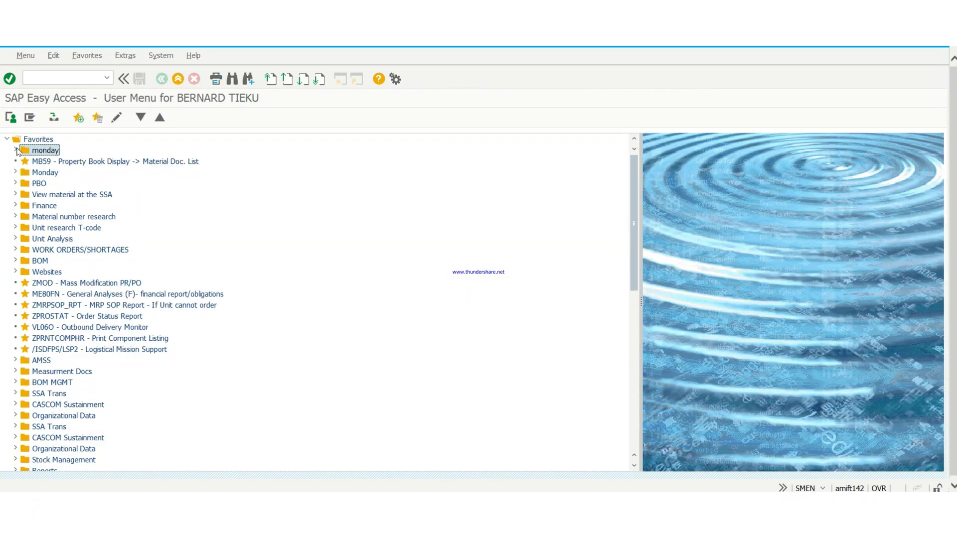
click(47, 78)
text(m)
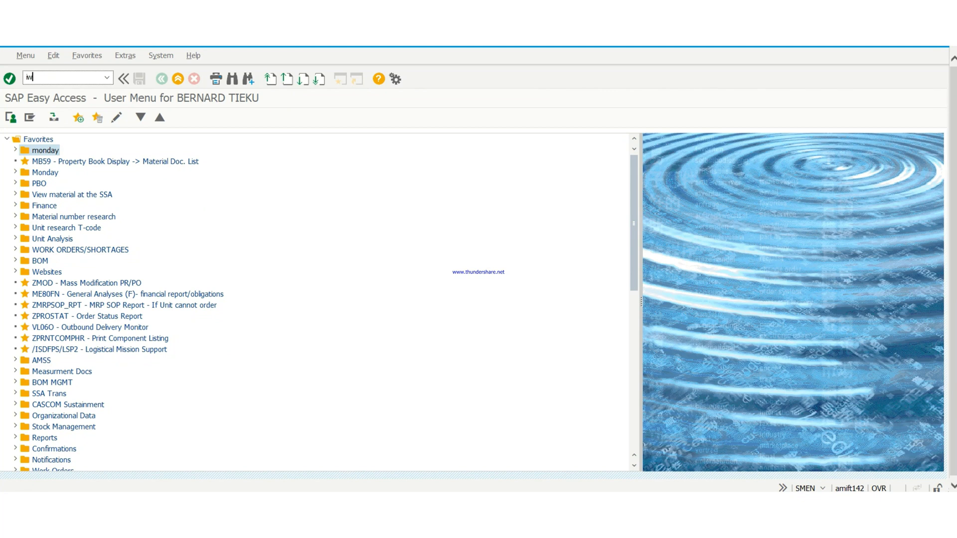
text(3)
text(8)
key(Return)
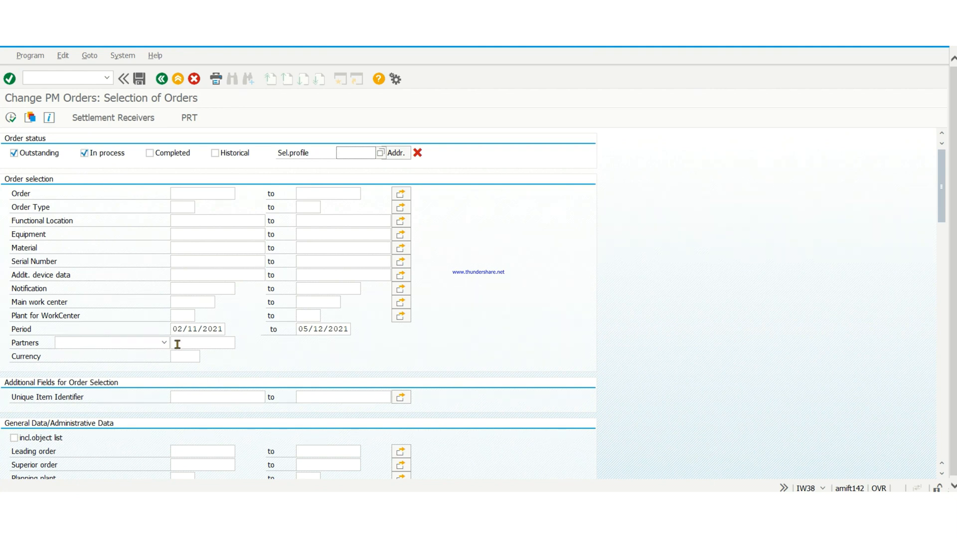
Clear the period start date, set order type pb01 and main work center WH9TB0
click(223, 329)
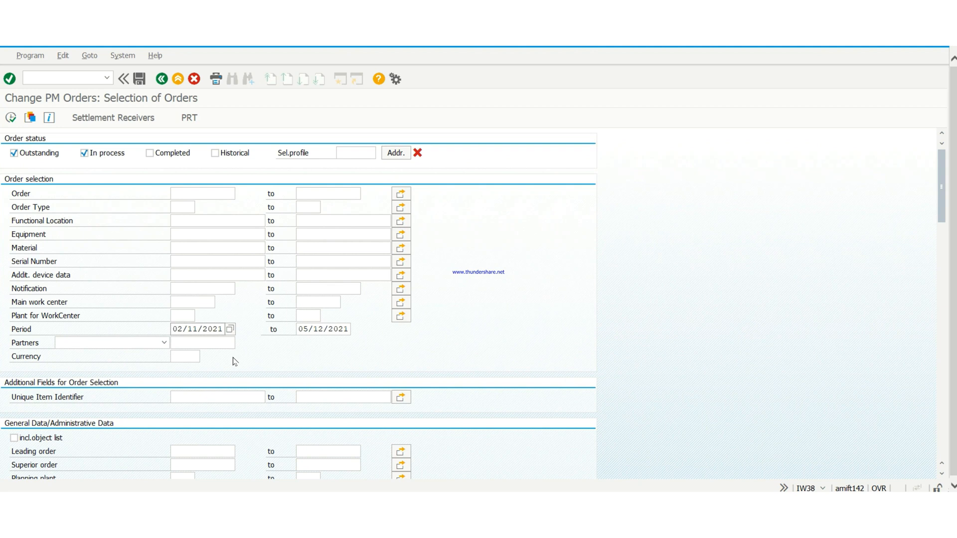
key(BackSpace)
key(BackSpace)
key(BackSpace)
click(177, 206)
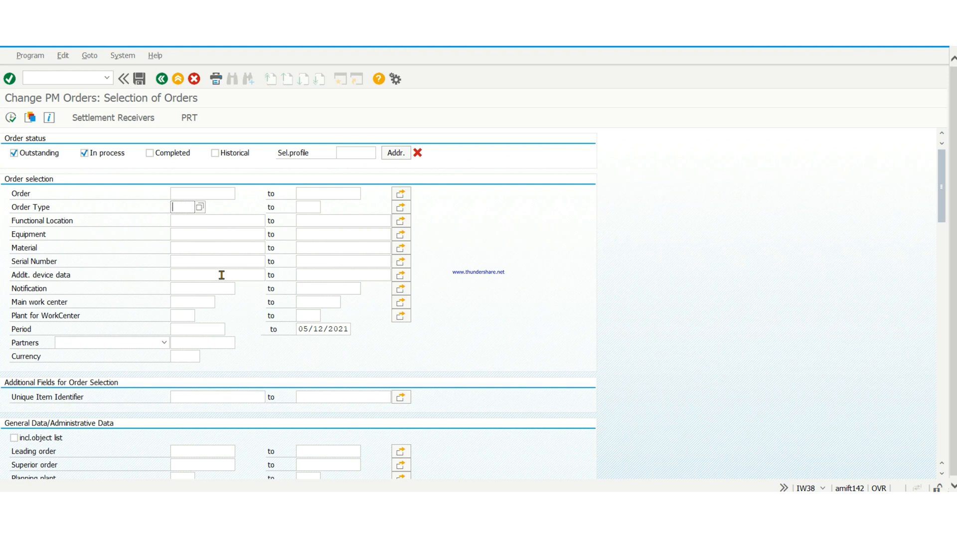
text(pb01)
click(179, 301)
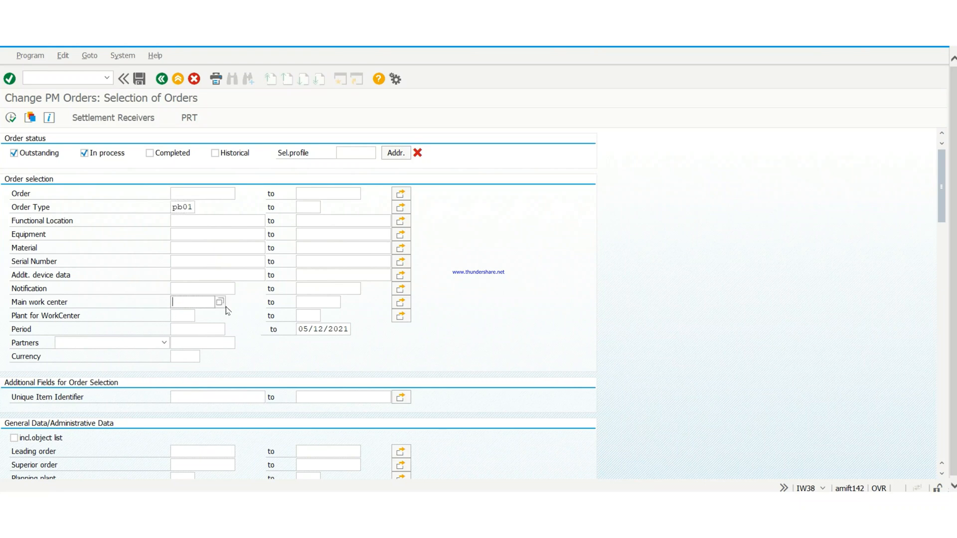
text(w)
click(199, 315)
scroll(818, 229, down, 3)
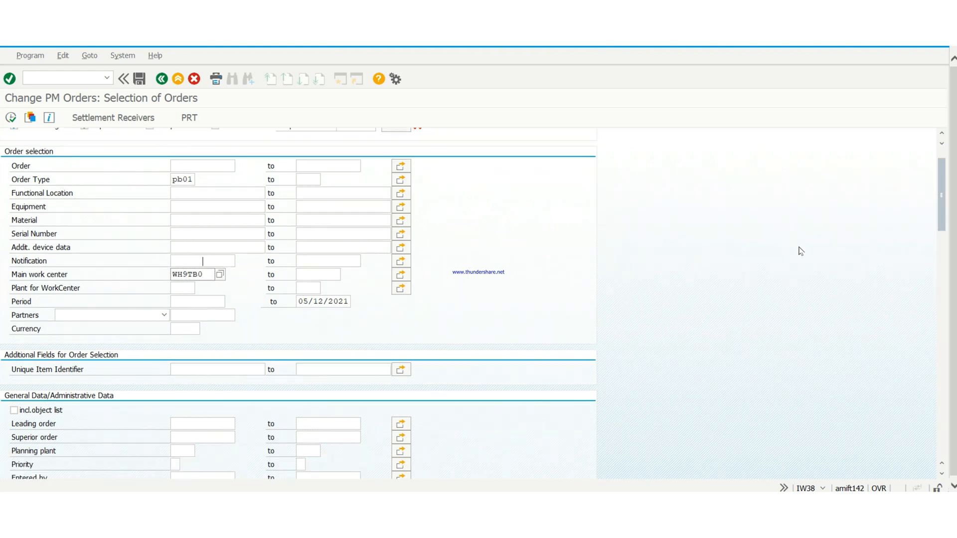
scroll(818, 229, down, 3)
scroll(818, 229, down, 3)
drag(943, 209, 946, 419)
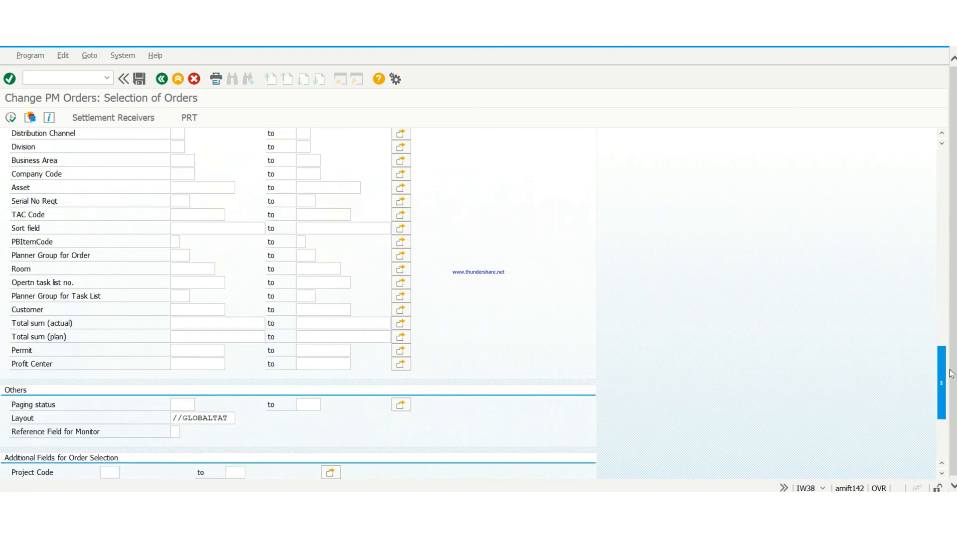
click(228, 286)
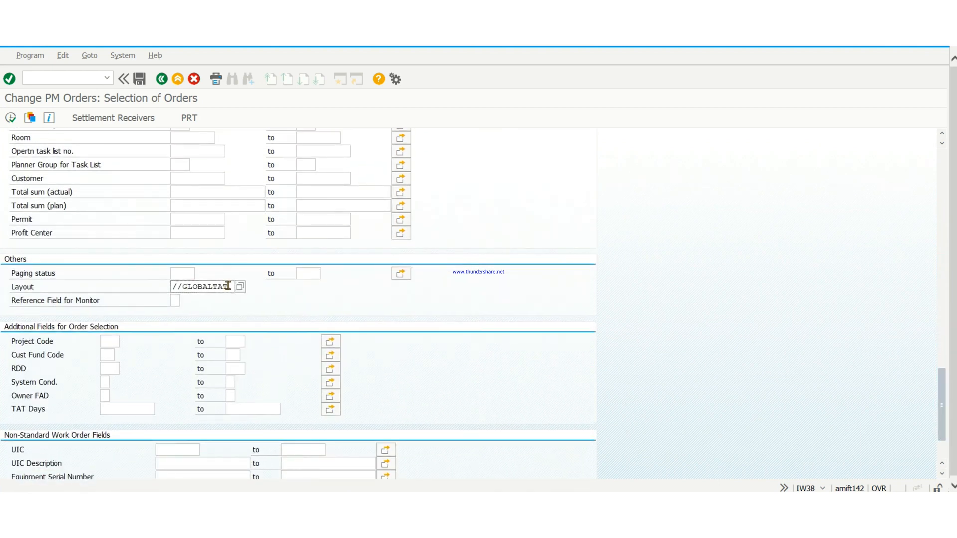
Choose layout /IW39(PB01) and execute the selection to list the PB01 orders
click(239, 286)
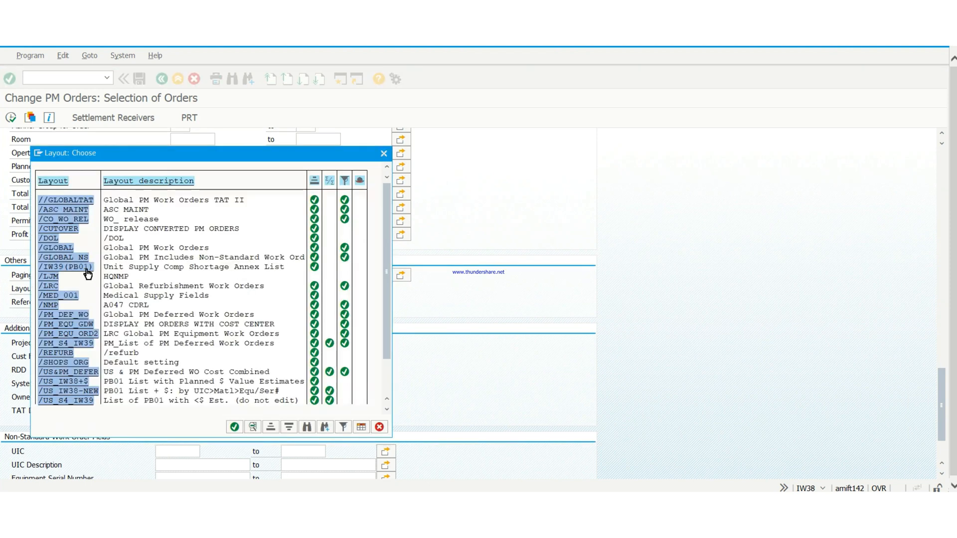
double_click(66, 268)
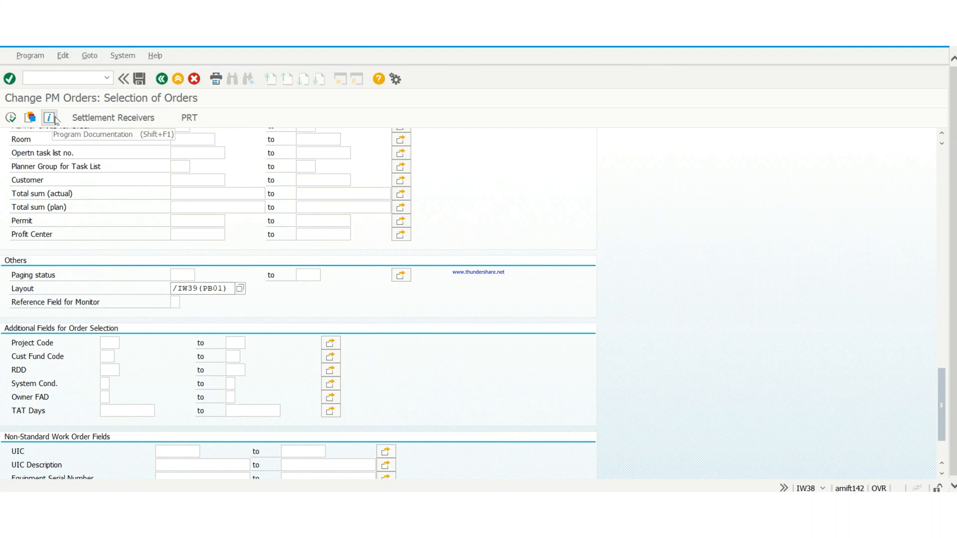
click(11, 119)
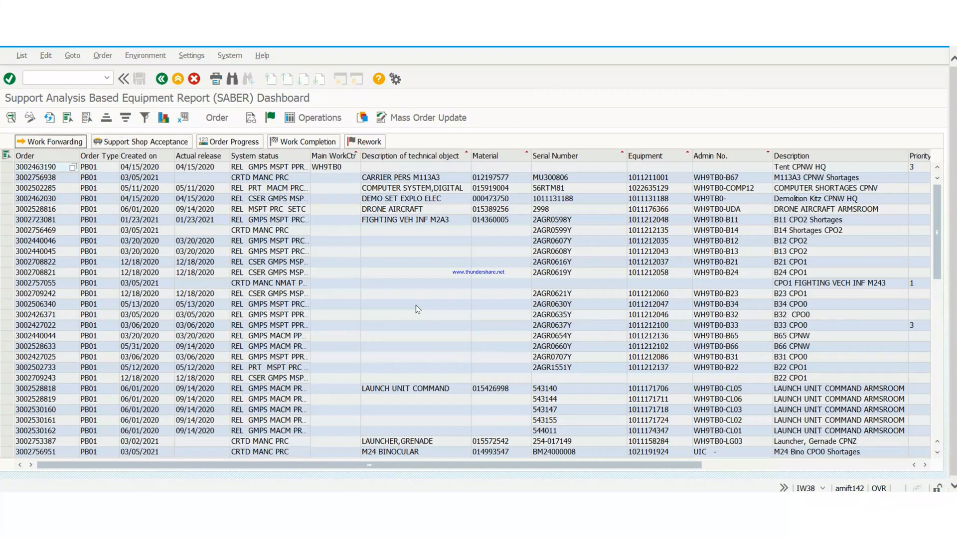
scroll(341, 307, down, 1)
scroll(341, 306, down, 2)
scroll(341, 306, down, 2)
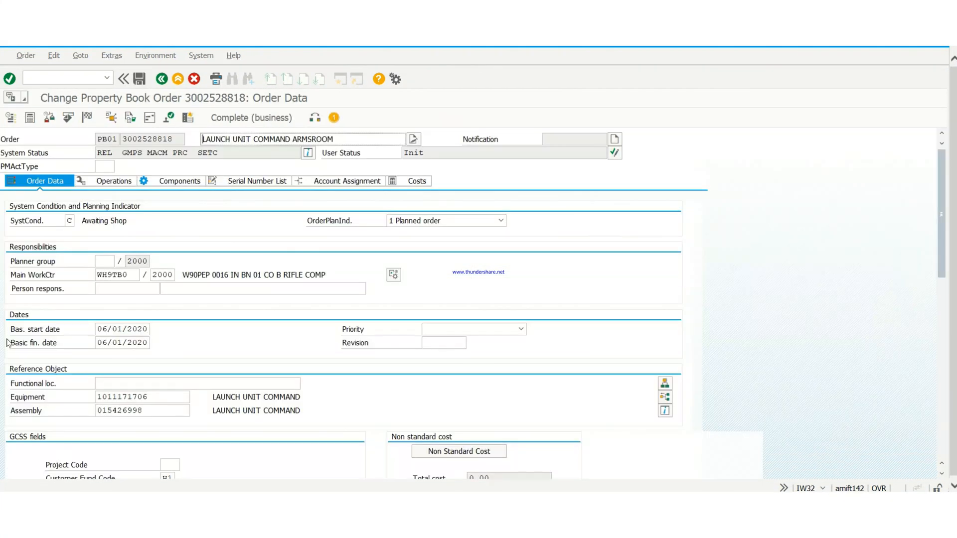
click(175, 180)
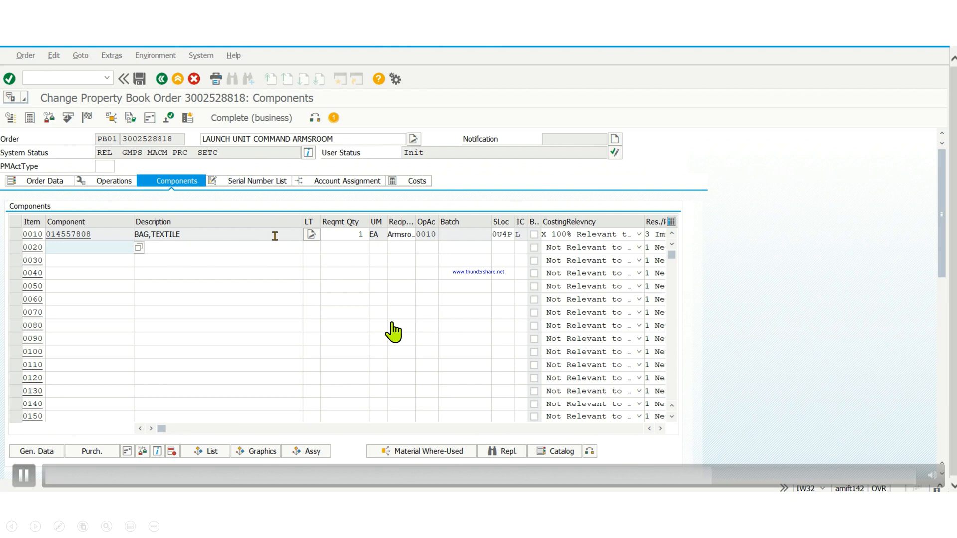
click(236, 117)
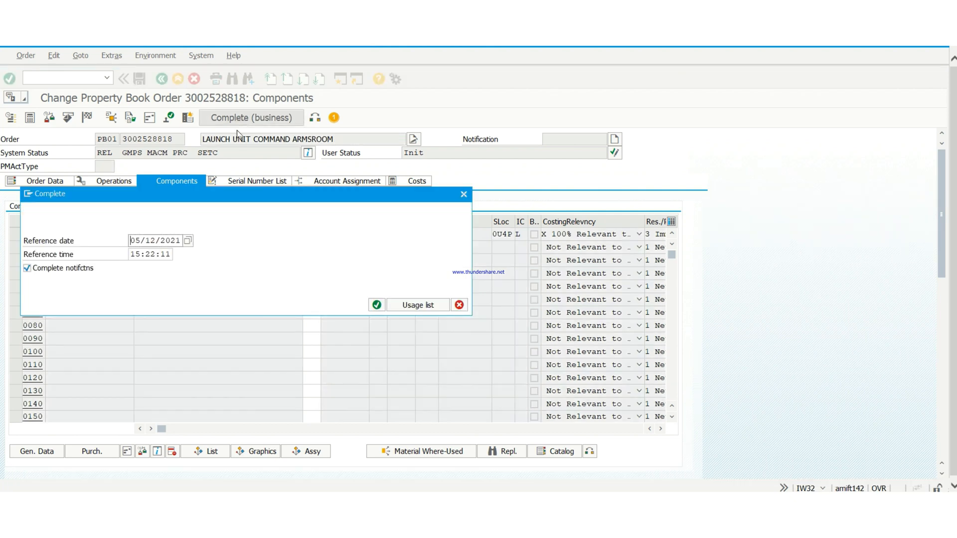
click(377, 305)
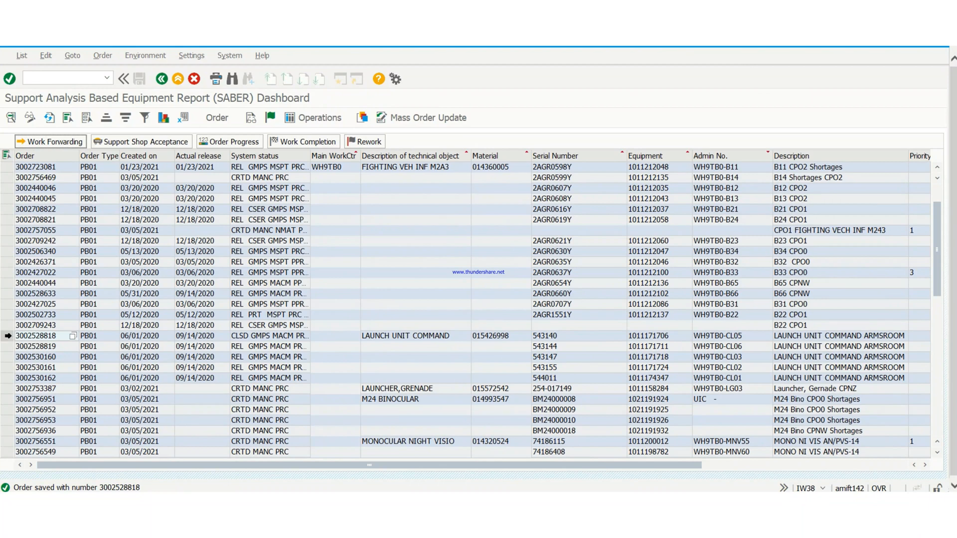
click(8, 336)
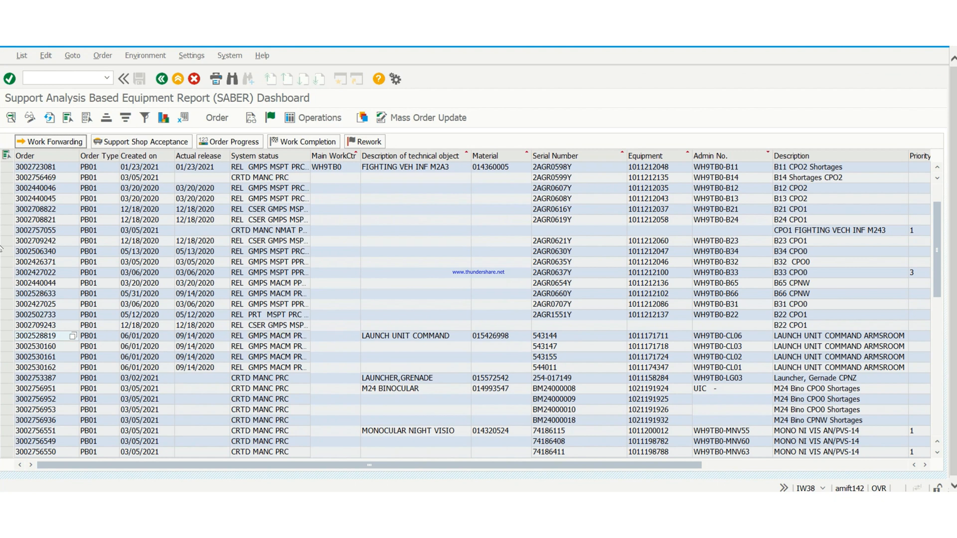
click(162, 78)
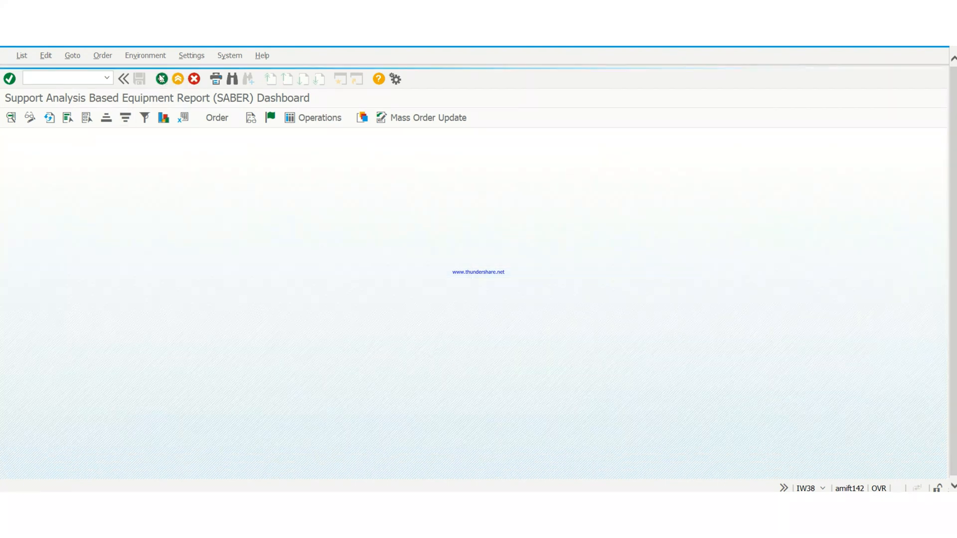
Leave the IW38 selection screen back to the SAP Easy Access user menu
click(161, 79)
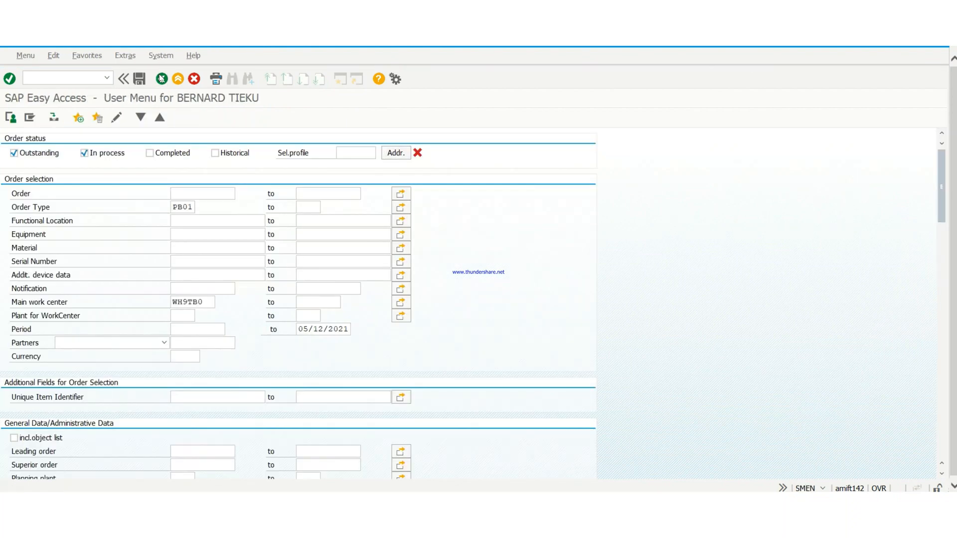